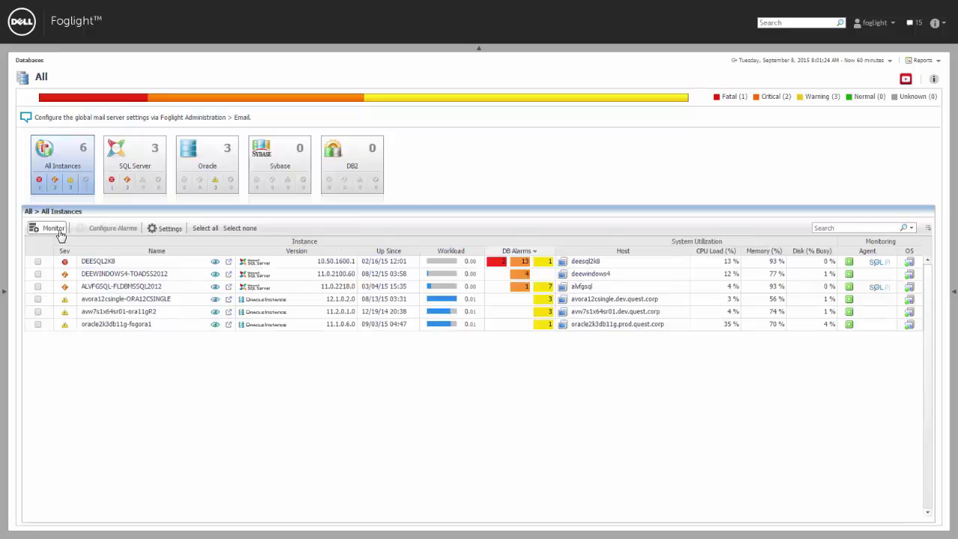
# Step: Start monitoring a new DB2 instance and choose alvfglw98 as the Agent Manager host for the agent
pyautogui.click(54, 228)
pyautogui.click(88, 257)
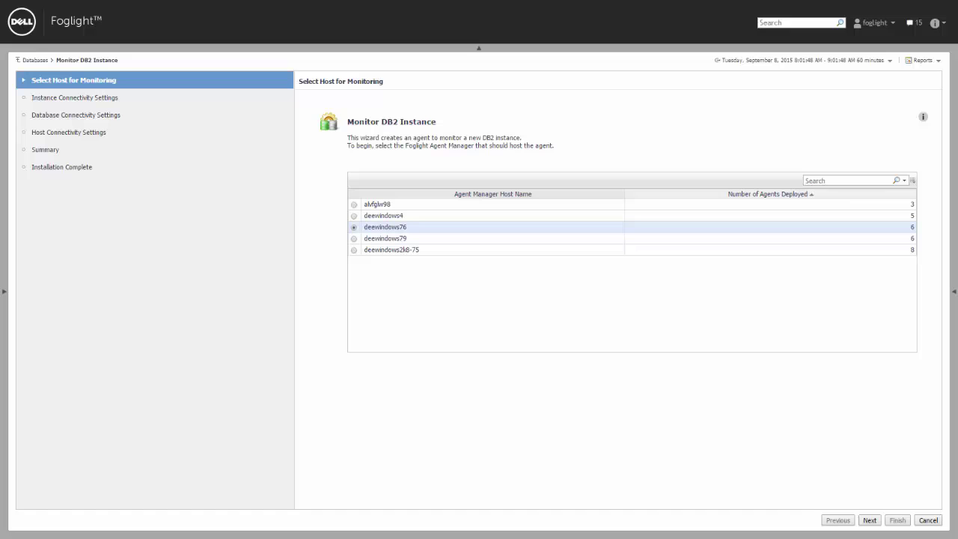
pyautogui.click(924, 120)
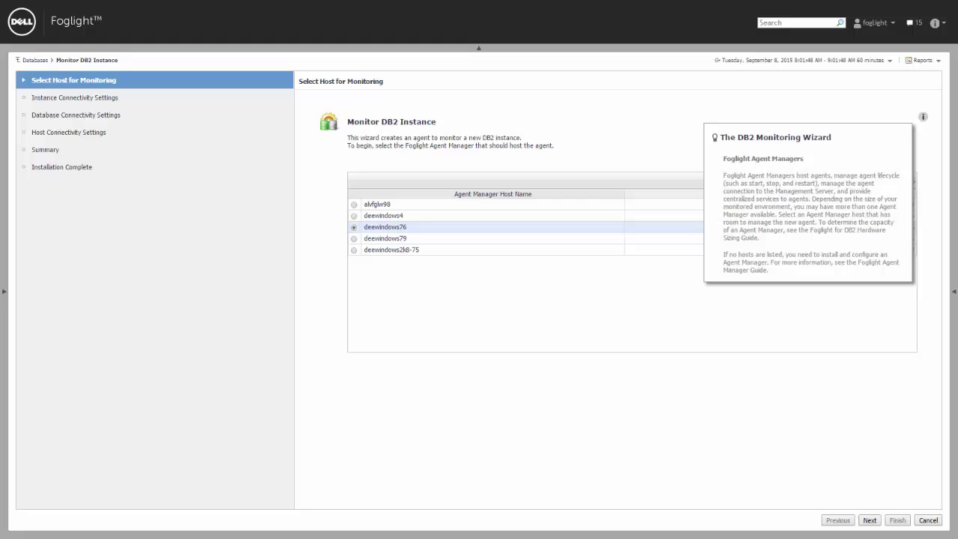
pyautogui.click(820, 373)
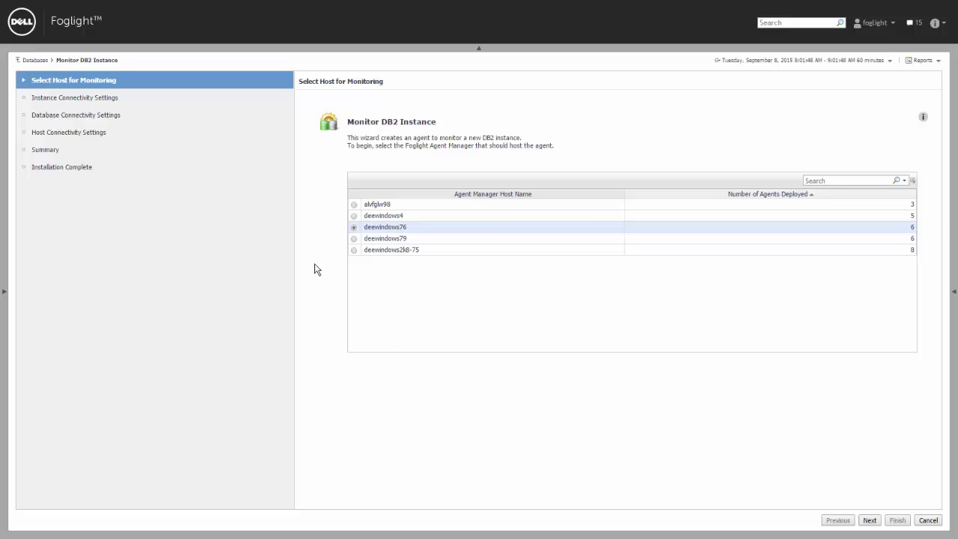
pyautogui.click(354, 204)
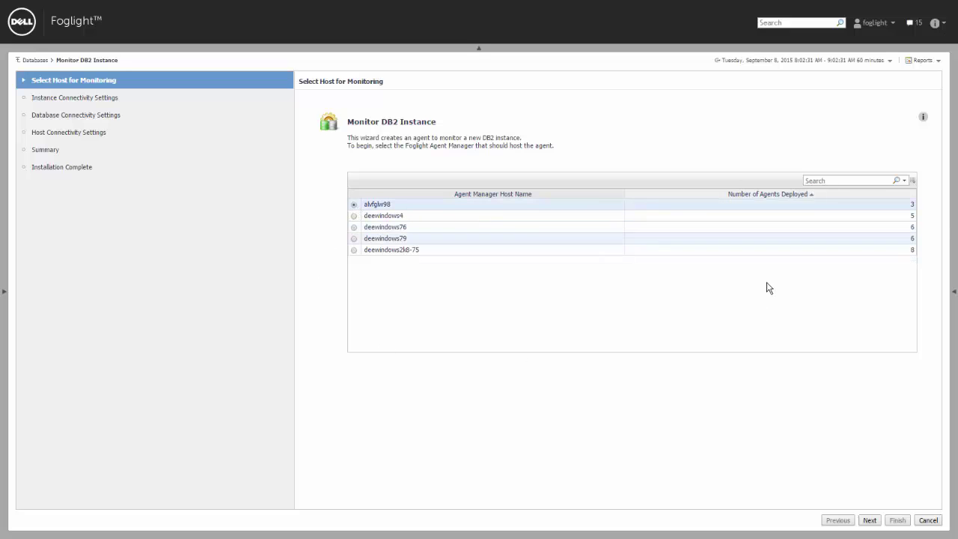
pyautogui.click(870, 521)
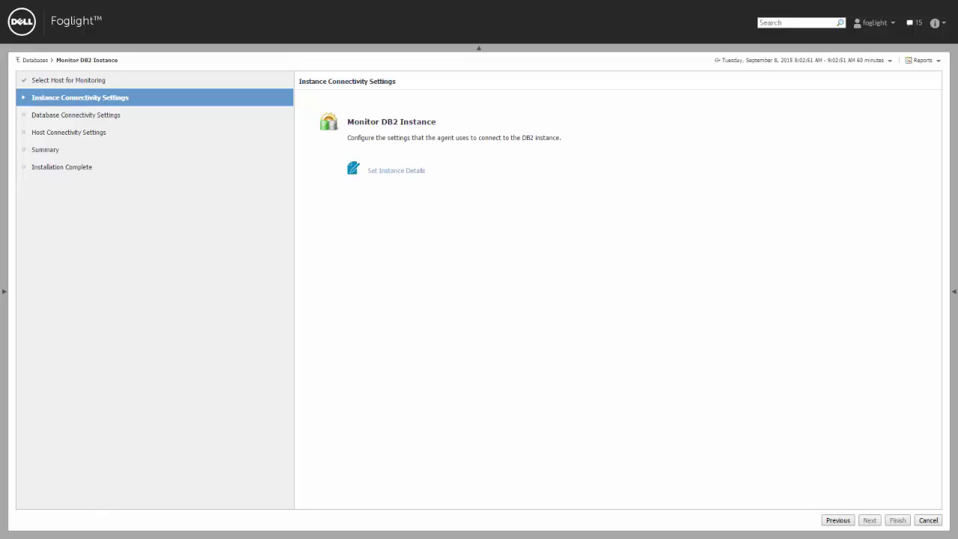
# Step: In the DB2 instance details, set the host to alvfglw99.prod.quest.corp, the instance to DB2, and keep Server as the authentication type
pyautogui.click(394, 171)
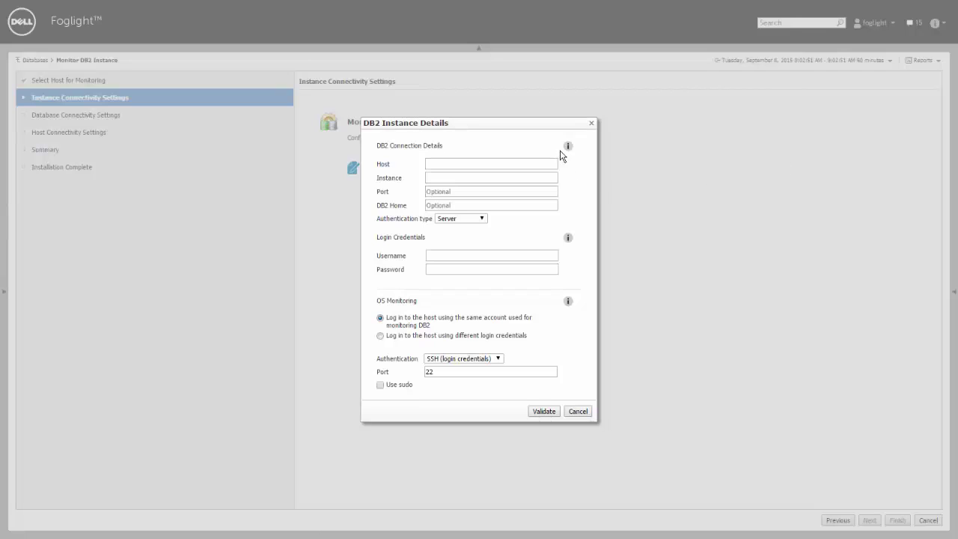
pyautogui.moveTo(569, 149)
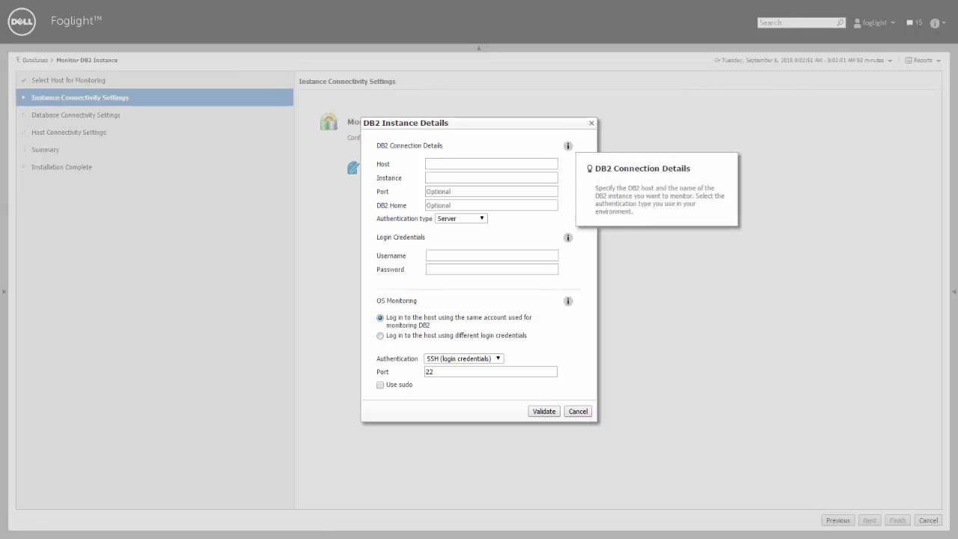
pyautogui.click(447, 164)
pyautogui.write('alvfglw99.prod.quest.corp')
pyautogui.click(449, 177)
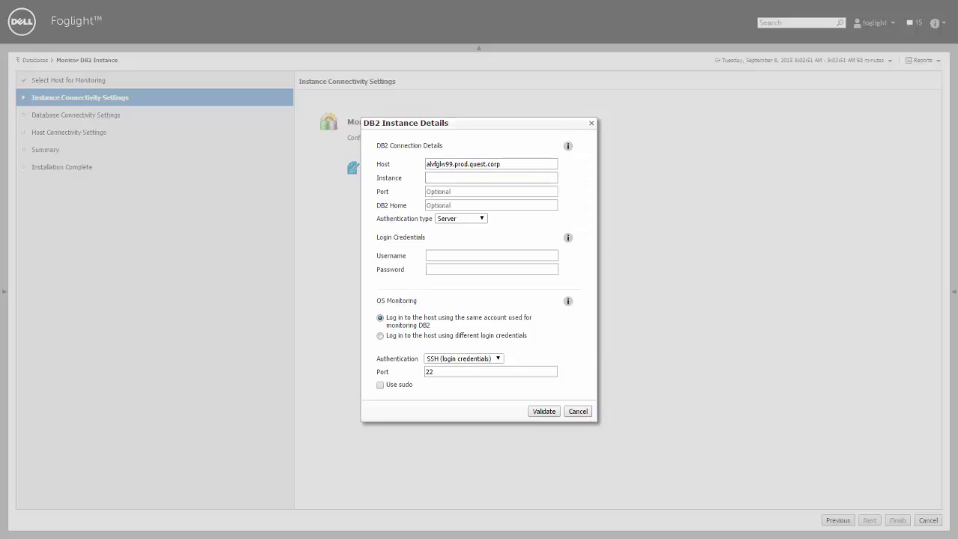
pyautogui.write('DB2')
pyautogui.click(482, 219)
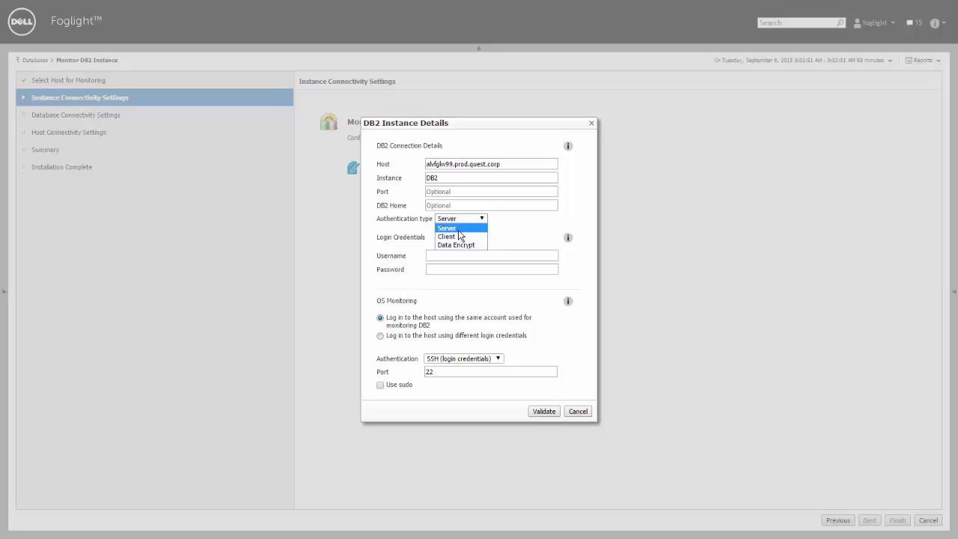
pyautogui.click(529, 232)
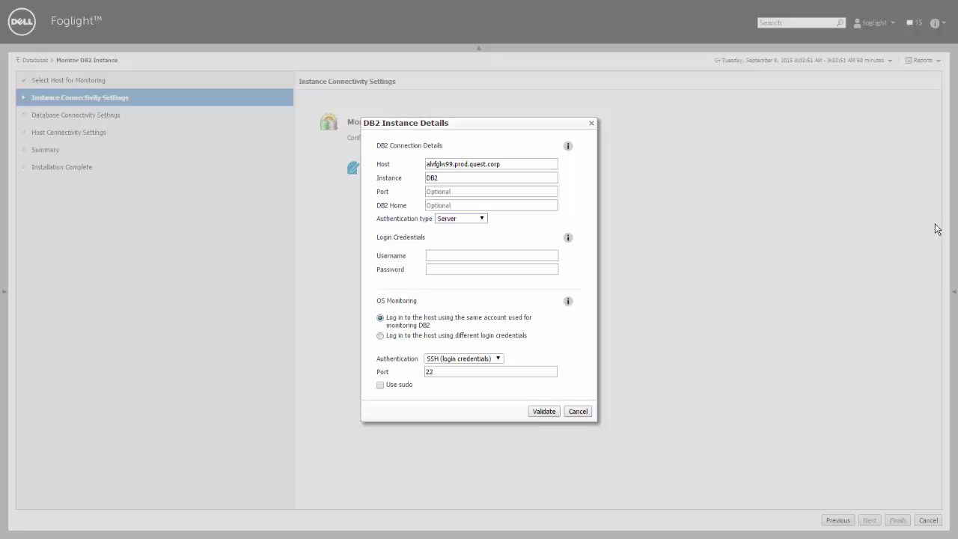
# Step: Set OS monitoring to use the same account as DB2 monitoring, with Windows authentication
pyautogui.moveTo(567, 238)
pyautogui.moveTo(569, 304)
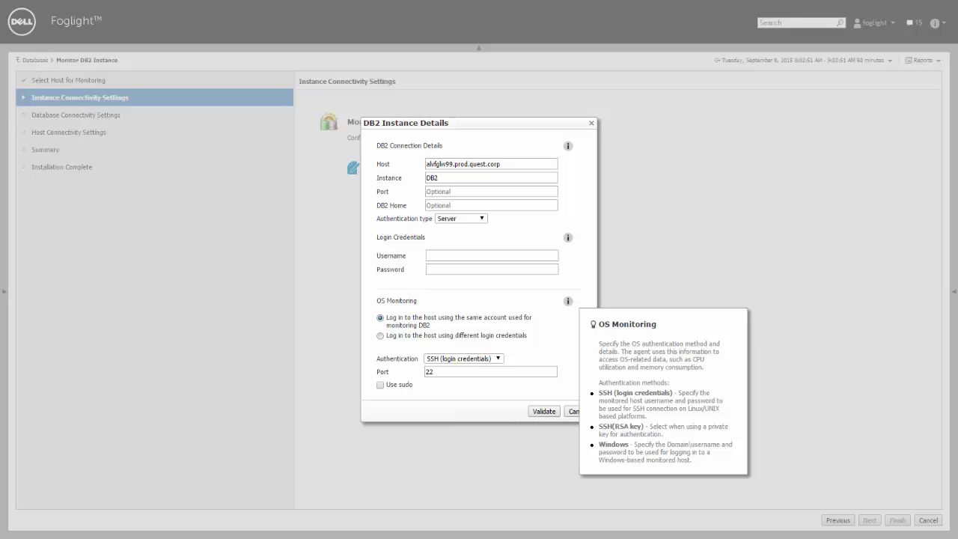
pyautogui.click(696, 276)
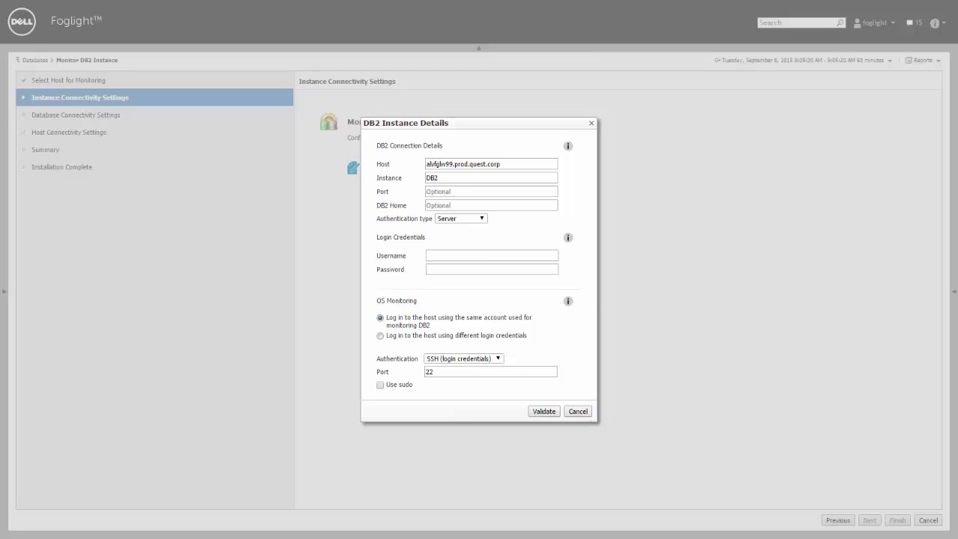
pyautogui.click(381, 336)
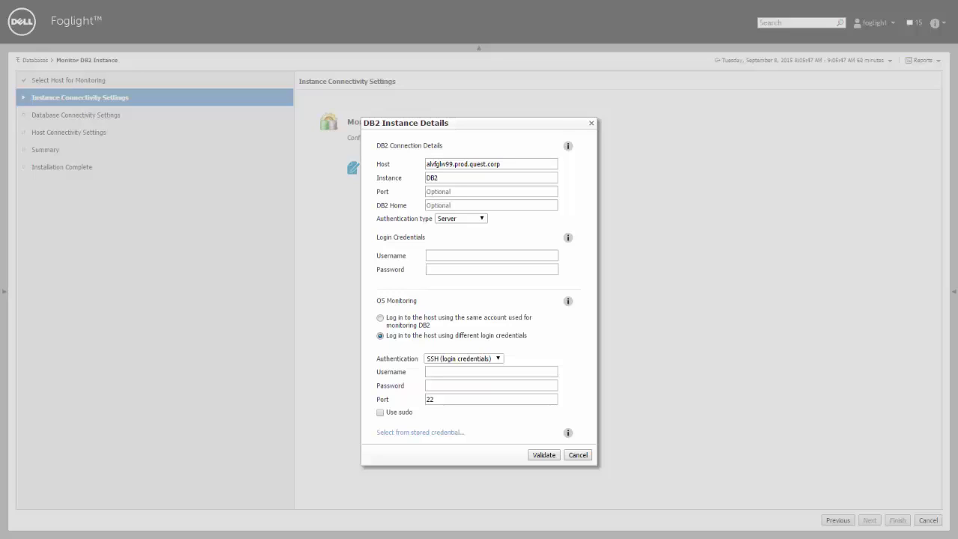
pyautogui.click(380, 317)
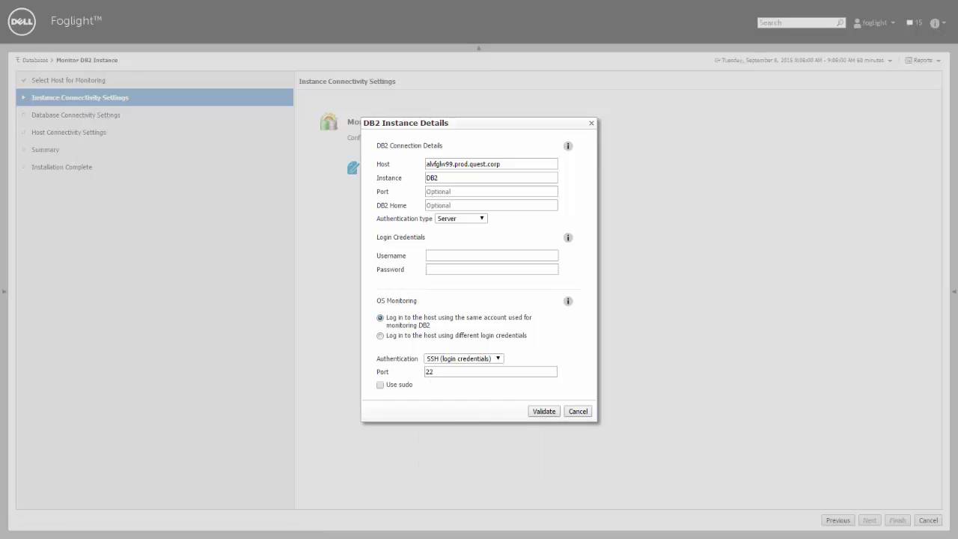
pyautogui.click(498, 358)
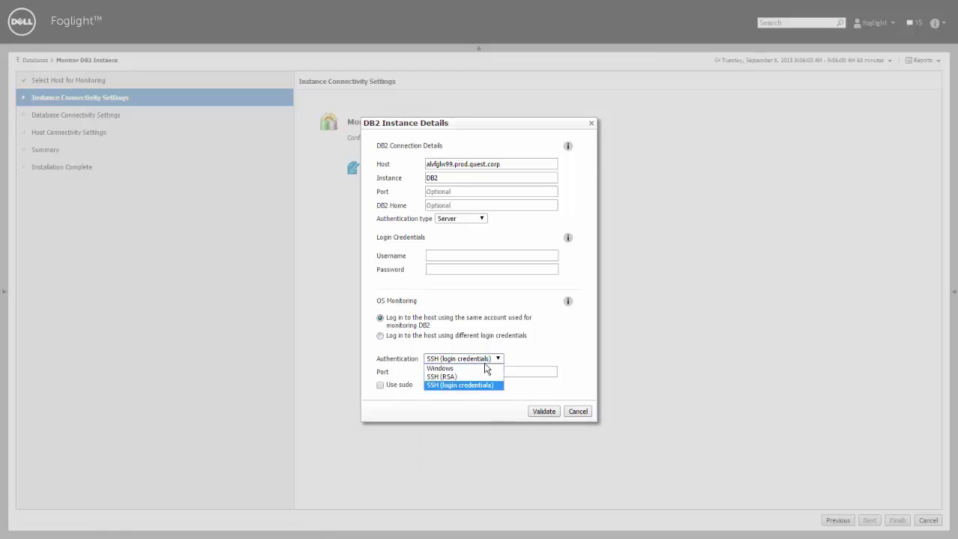
pyautogui.click(443, 366)
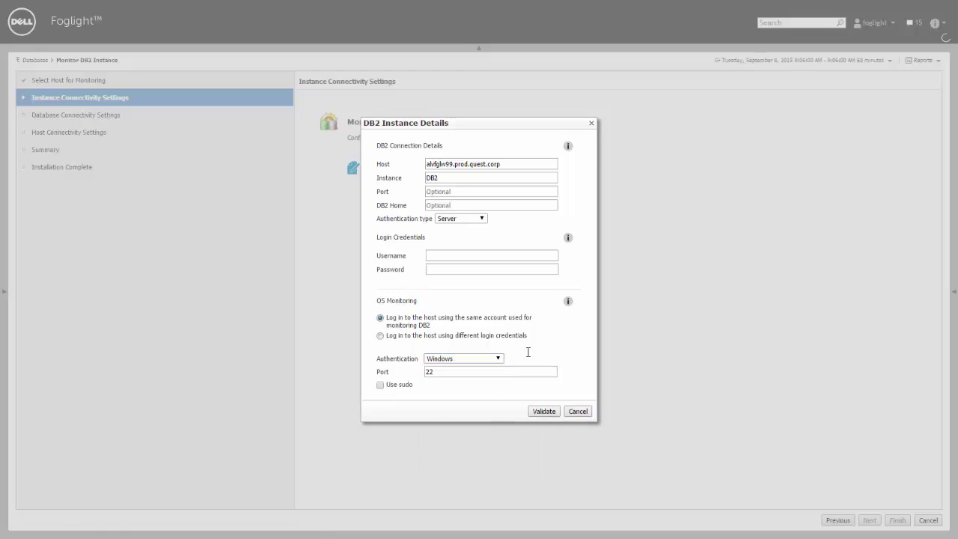
# Step: Enter the username alvfglw99\administrator and the account password, validate the instance connection, and continue to the database connectivity settings
pyautogui.click(528, 252)
pyautogui.write('alvfglw99\\administrator')
pyautogui.press('Tab')
pyautogui.write('••••••••')
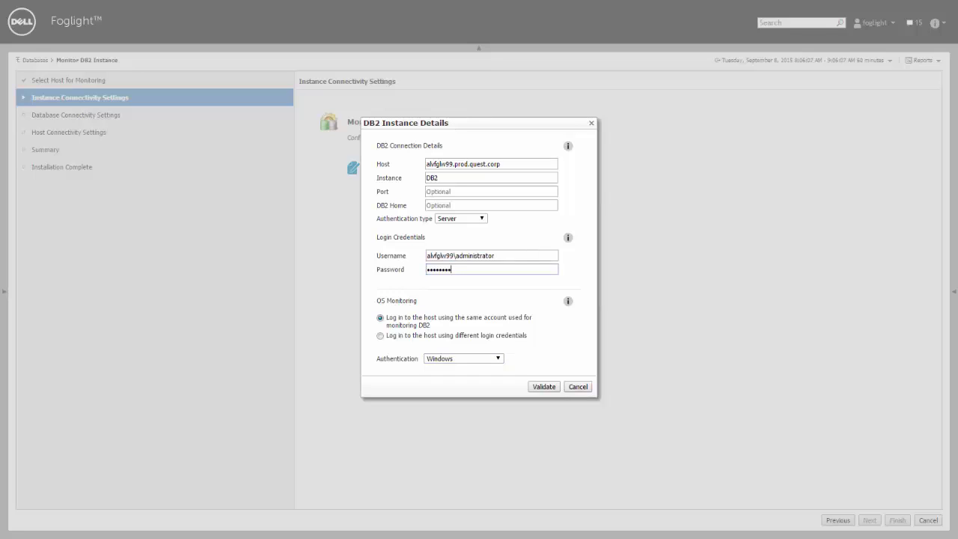
pyautogui.click(544, 387)
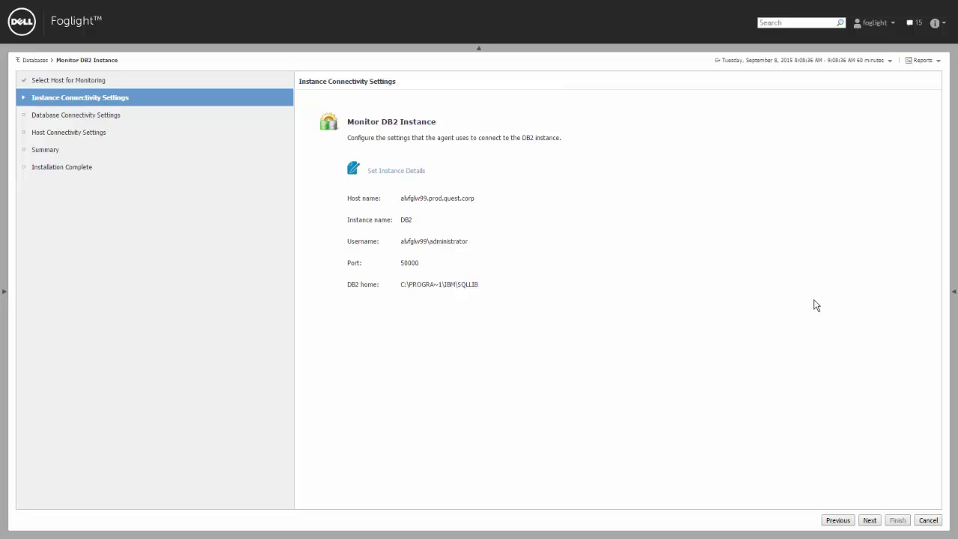
pyautogui.click(869, 520)
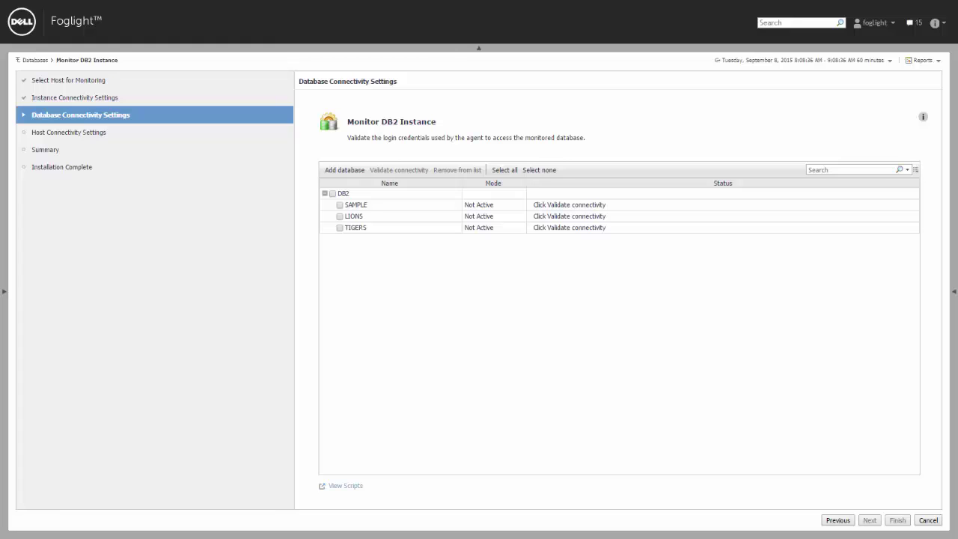
# Step: Review the database connectivity help and script options, and validate connectivity for the DB2 instance's SAMPLE, LIONS and TIGERS databases
pyautogui.click(923, 117)
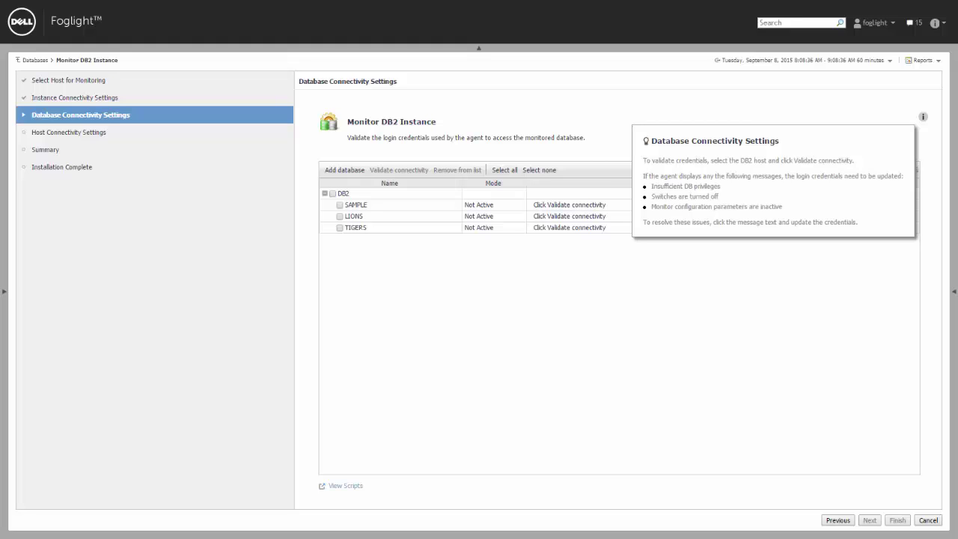
pyautogui.click(609, 88)
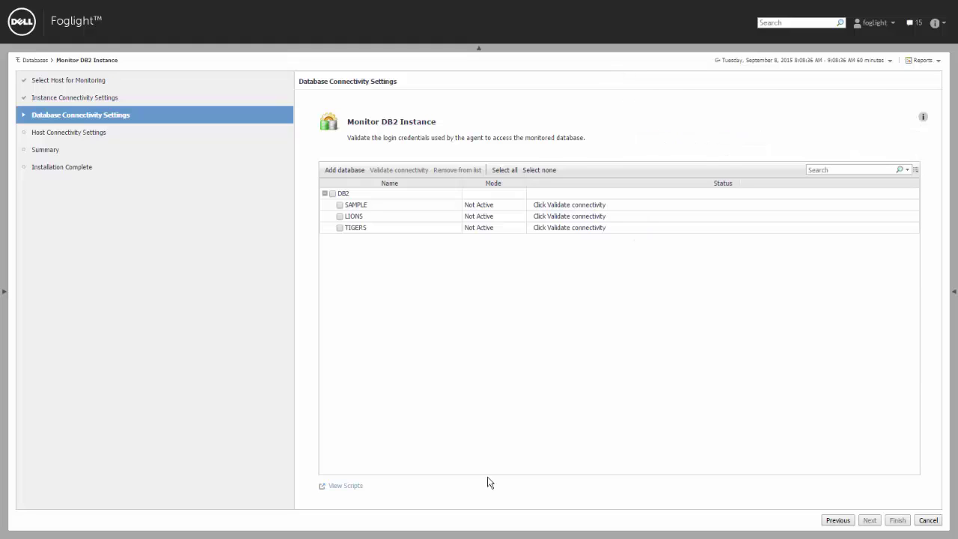
pyautogui.click(345, 486)
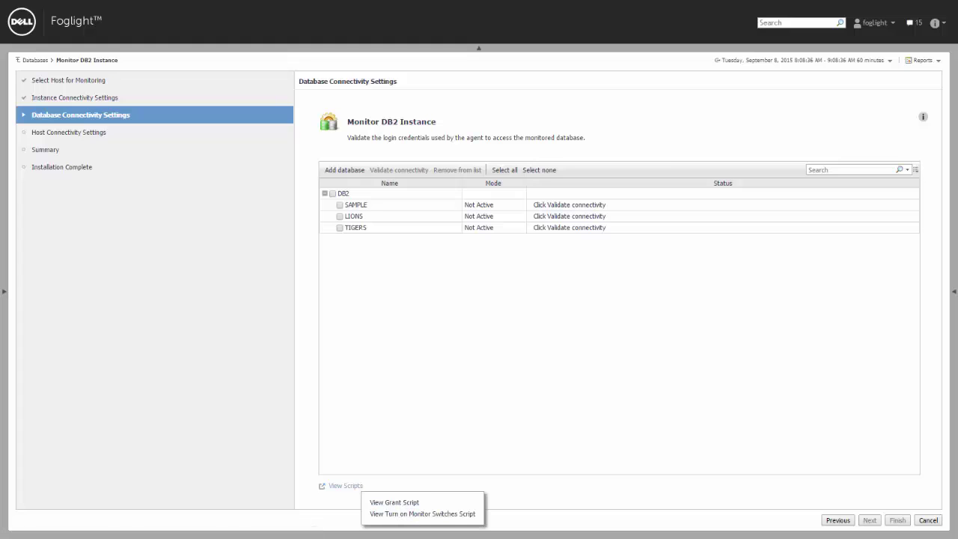
pyautogui.click(663, 361)
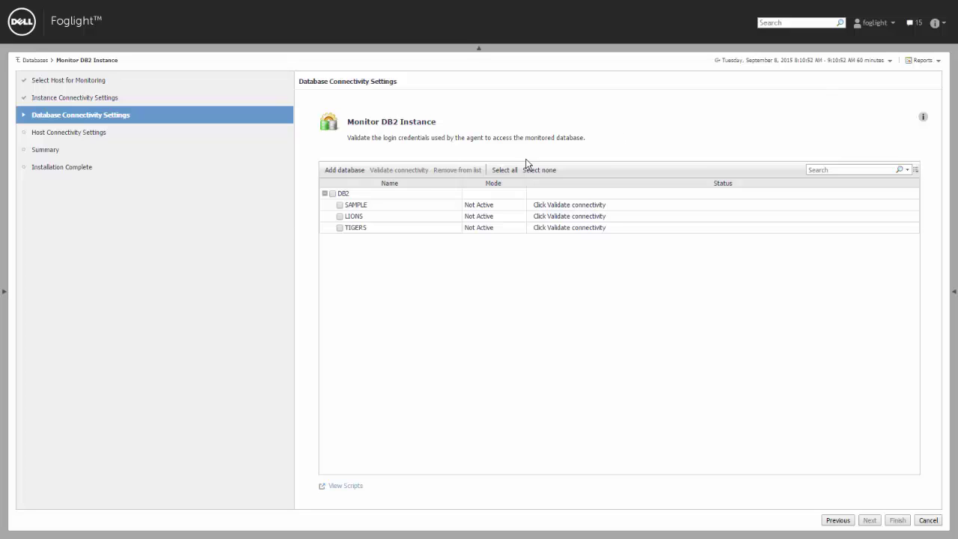
pyautogui.click(333, 194)
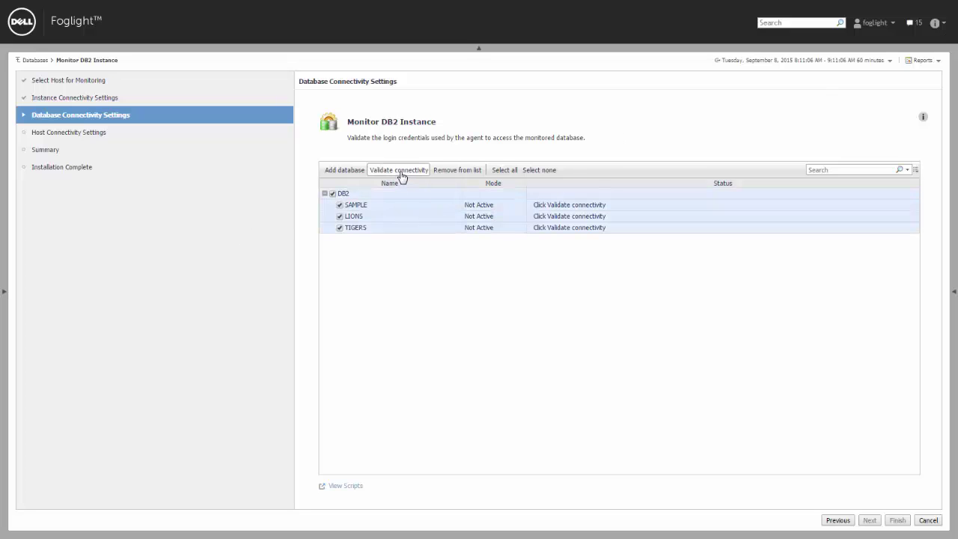
pyautogui.click(399, 170)
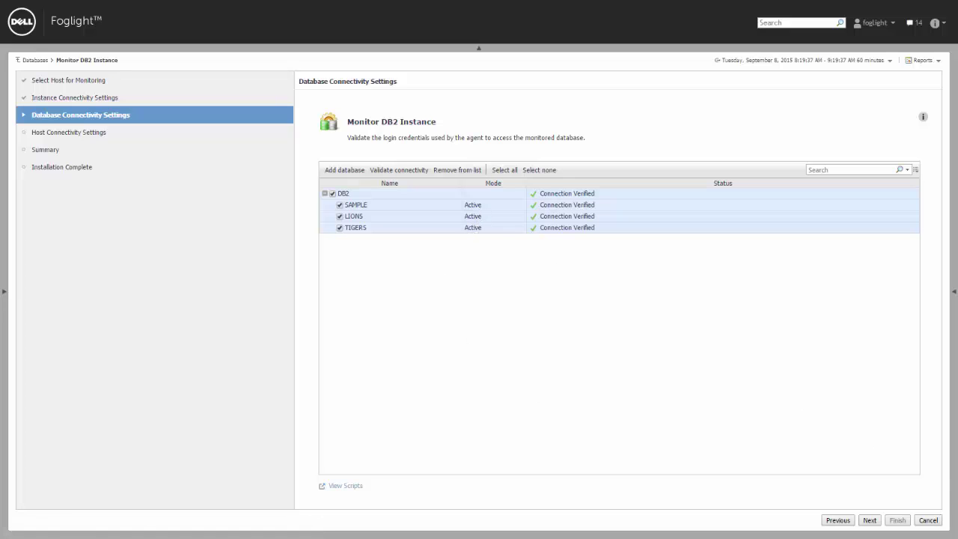
pyautogui.click(869, 520)
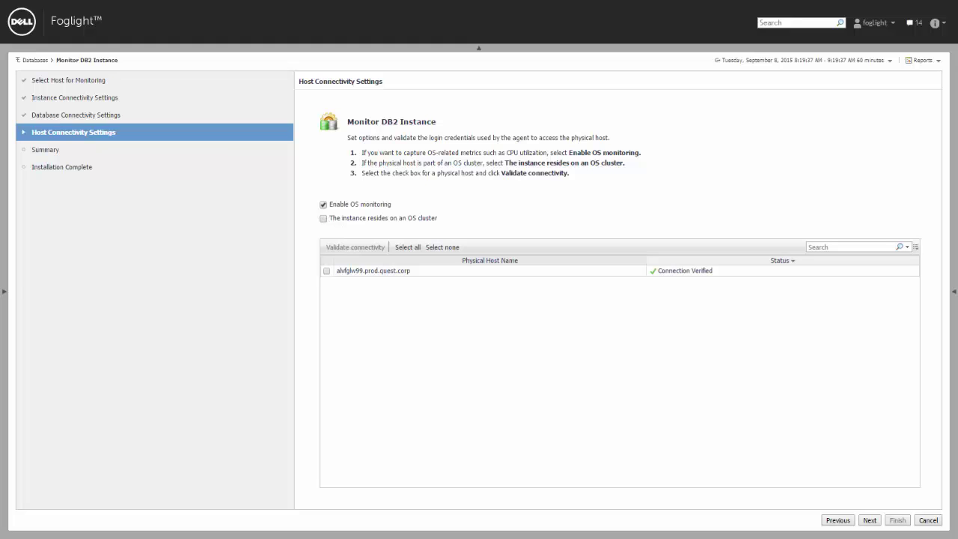
# Step: Validate connectivity for the physical host alvfglw99.prod.quest.corp with OS monitoring enabled, and continue to the summary
pyautogui.click(326, 271)
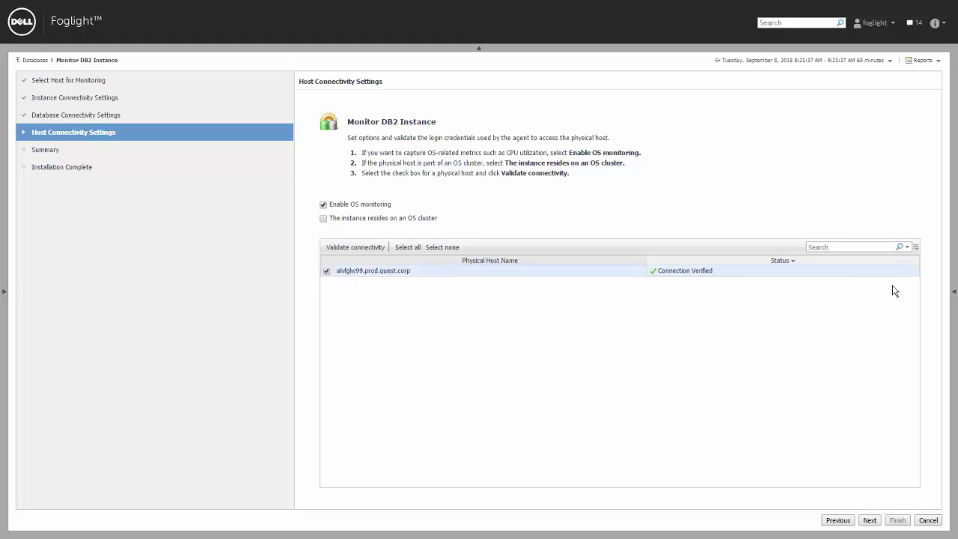
pyautogui.click(344, 248)
pyautogui.click(870, 520)
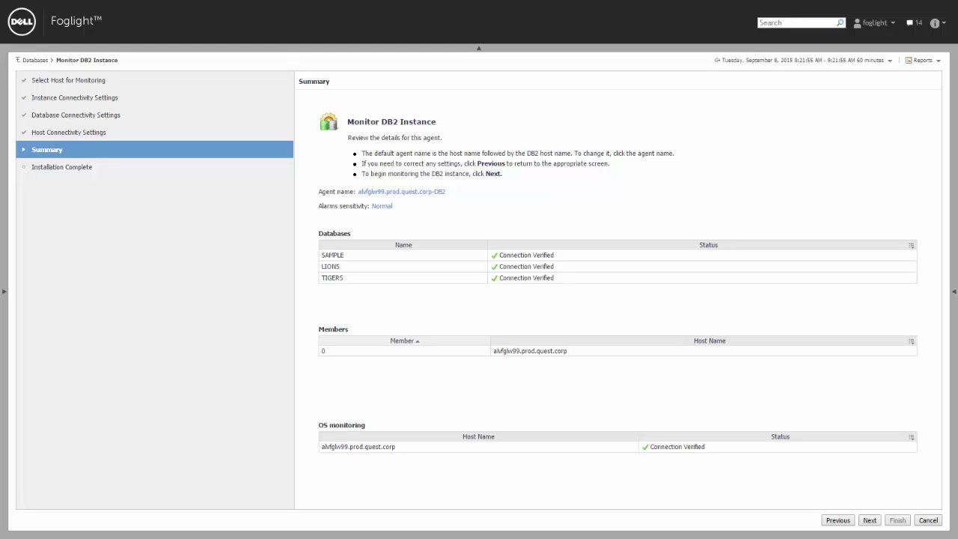
# Step: Rename the agent as alvfglw99-DB2
pyautogui.click(445, 192)
pyautogui.click(462, 267)
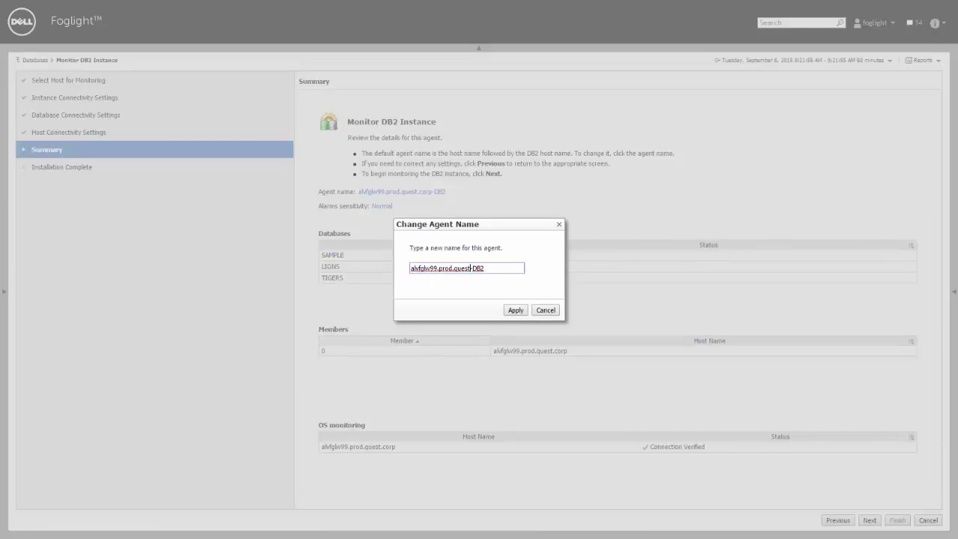
pyautogui.press('BackSpace')
pyautogui.press('BackSpace')
pyautogui.press('BackSpace')
pyautogui.press('BackSpace')
pyautogui.press('BackSpace')
pyautogui.press('BackSpace')
pyautogui.press('BackSpace')
pyautogui.press('BackSpace')
pyautogui.press('BackSpace')
pyautogui.press('BackSpace')
pyautogui.press('BackSpace')
pyautogui.press('BackSpace')
pyautogui.press('BackSpace')
pyautogui.press('BackSpace')
pyautogui.press('BackSpace')
pyautogui.press('BackSpace')
pyautogui.click(516, 310)
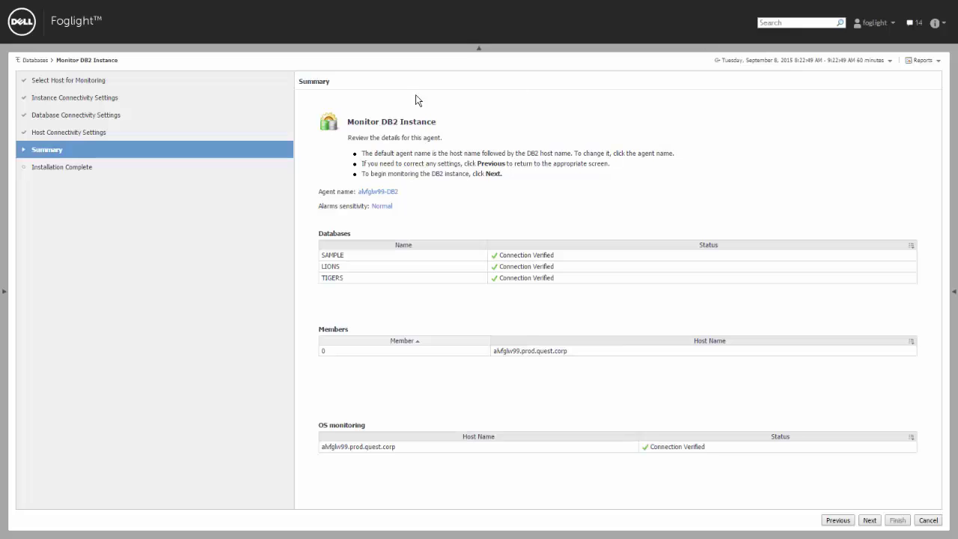
pyautogui.click(383, 206)
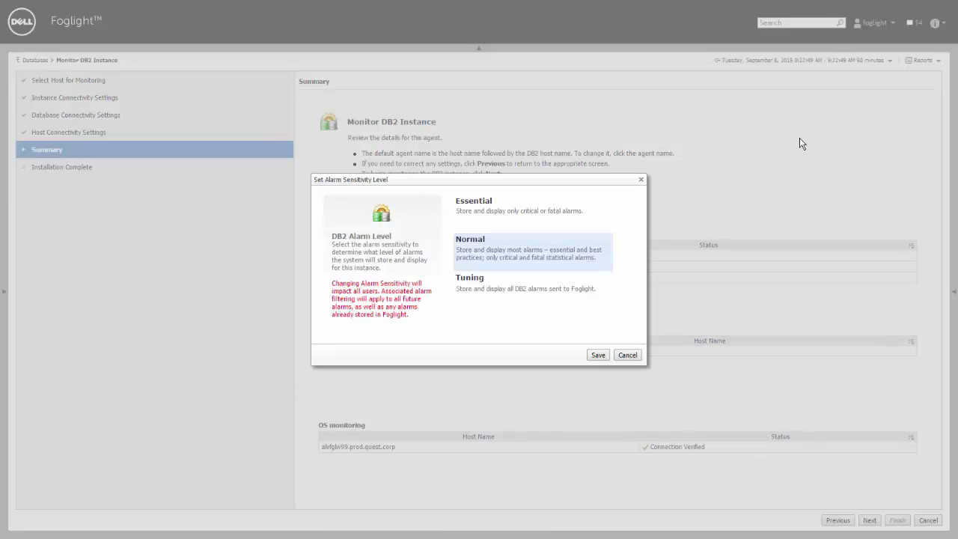
pyautogui.click(530, 209)
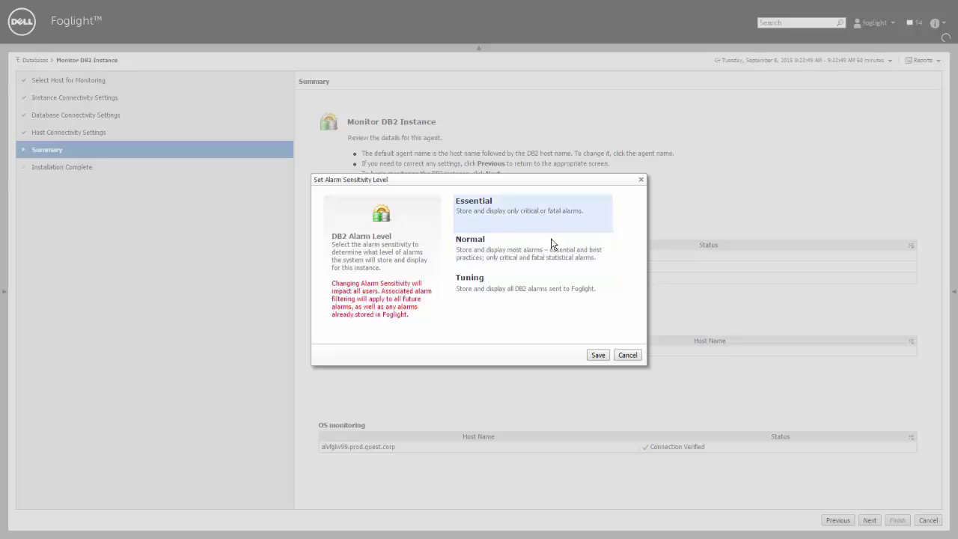
pyautogui.click(549, 285)
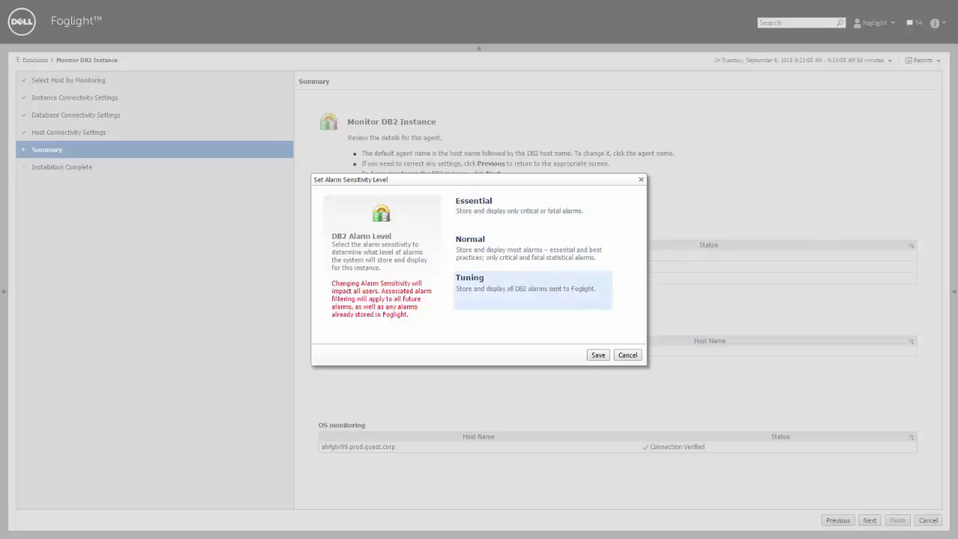
pyautogui.click(629, 355)
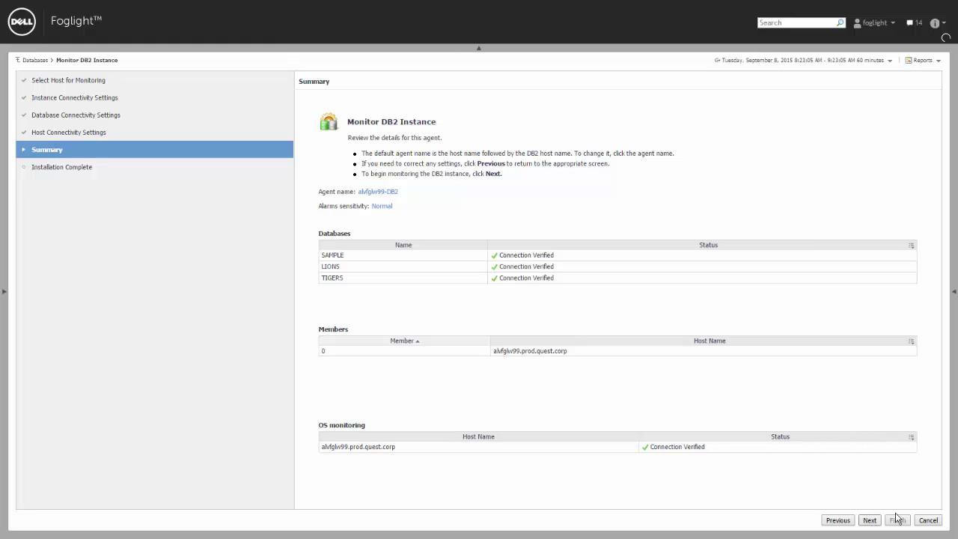
# Step: Create the DB2 monitoring agent from the reviewed summary and finish the wizard
pyautogui.click(870, 520)
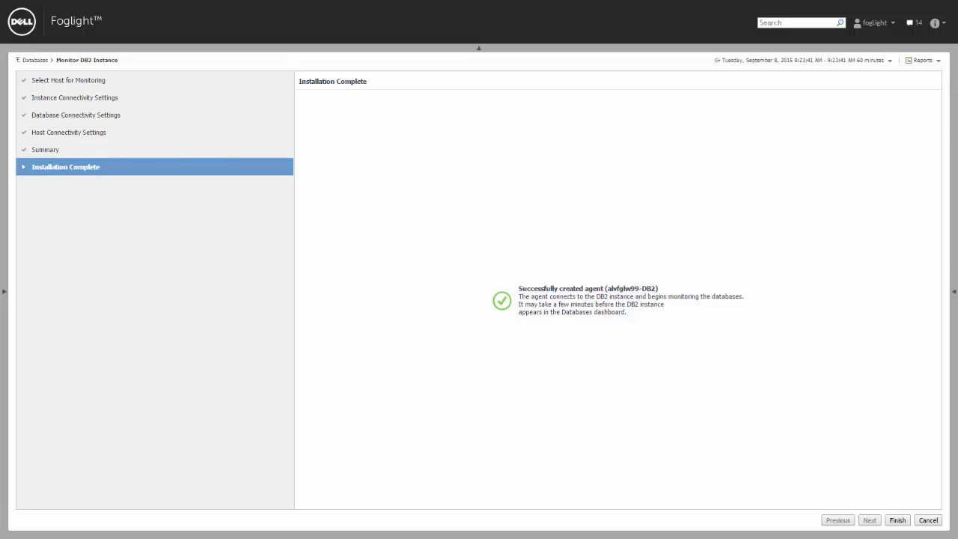
pyautogui.click(898, 520)
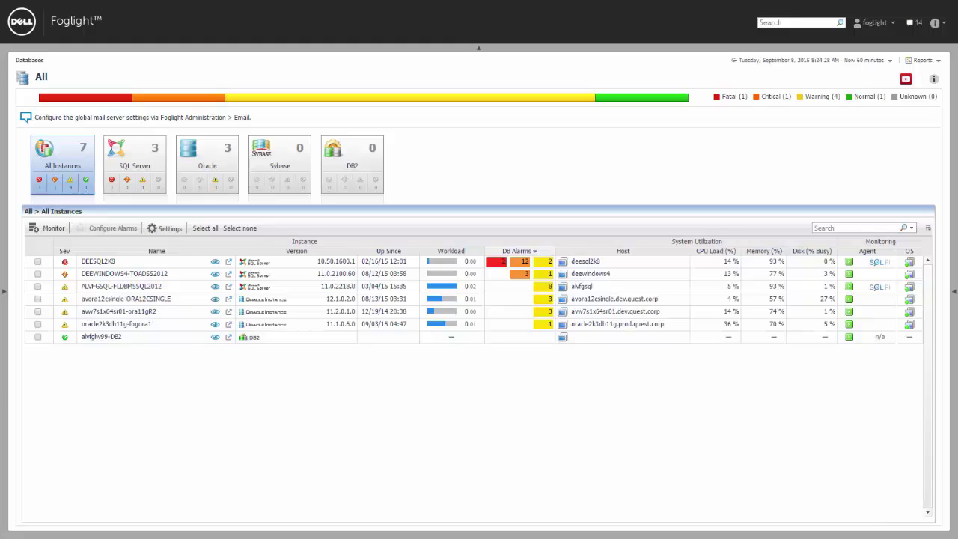
# Step: Show only the DB2 instances in the Databases dashboard and expand alvfglw99-DB2 to view its databases
pyautogui.click(38, 337)
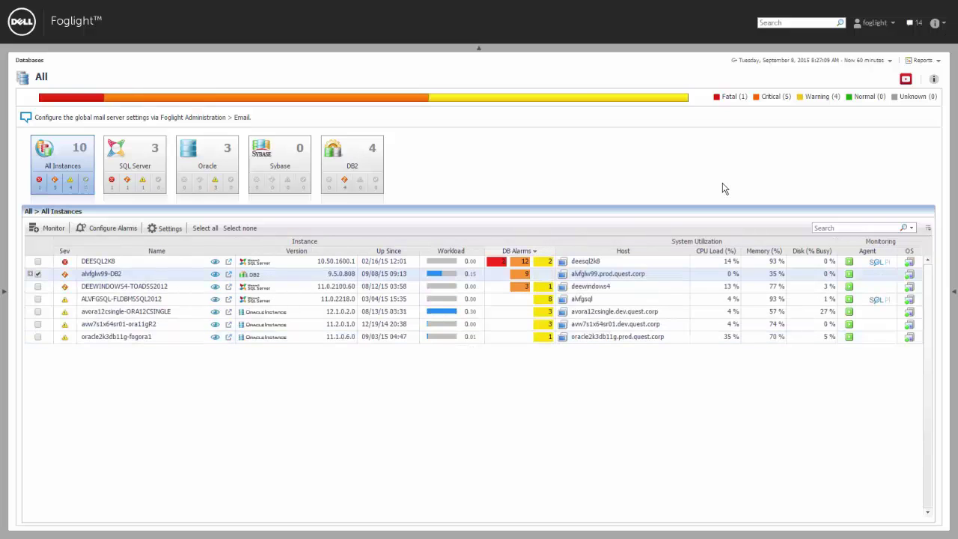
pyautogui.click(359, 173)
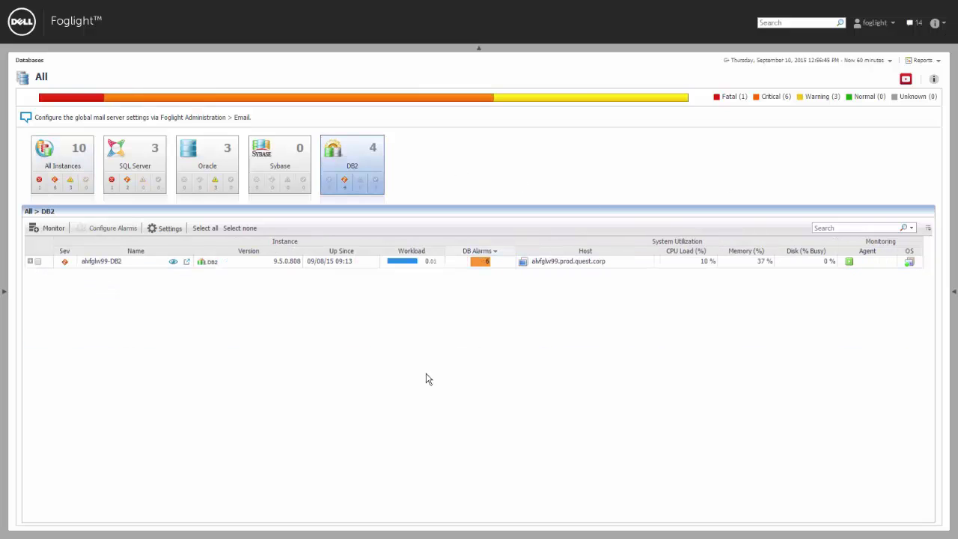
pyautogui.click(30, 261)
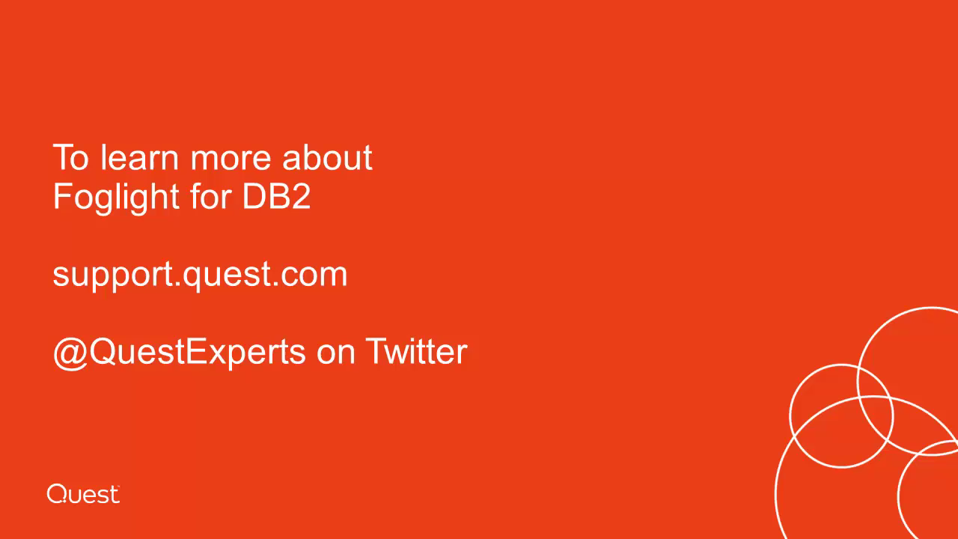